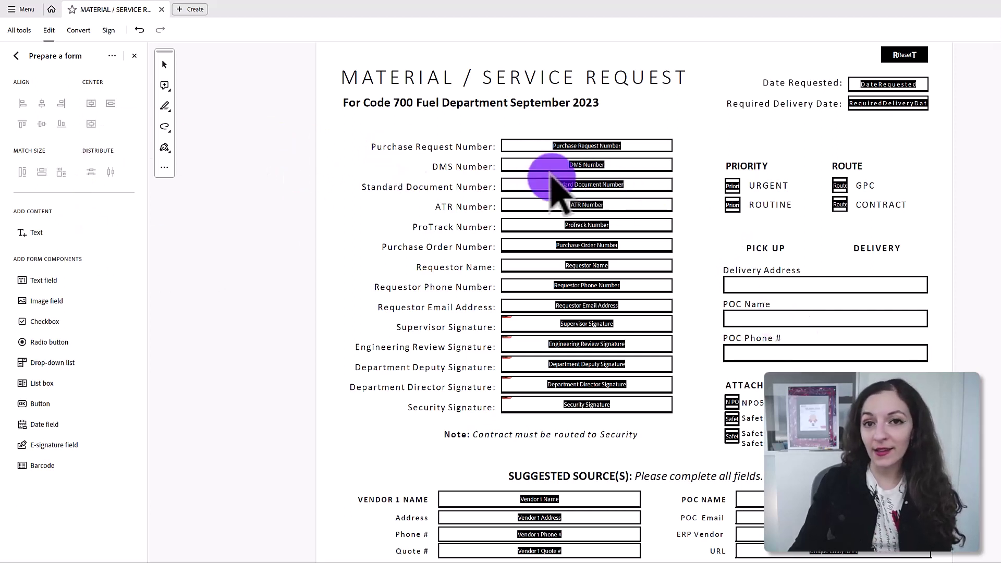
pyautogui.click(594, 386)
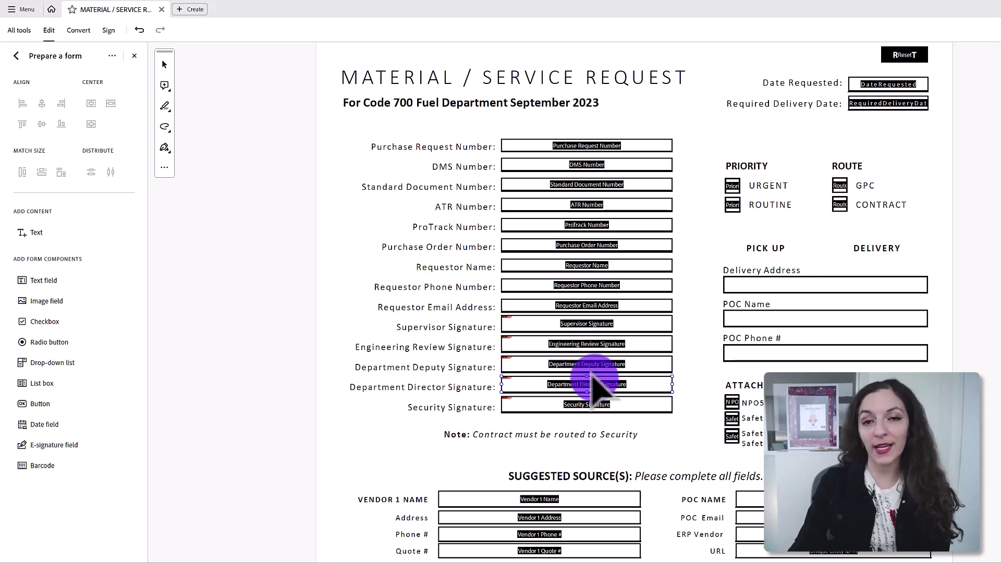
pyautogui.click(761, 297)
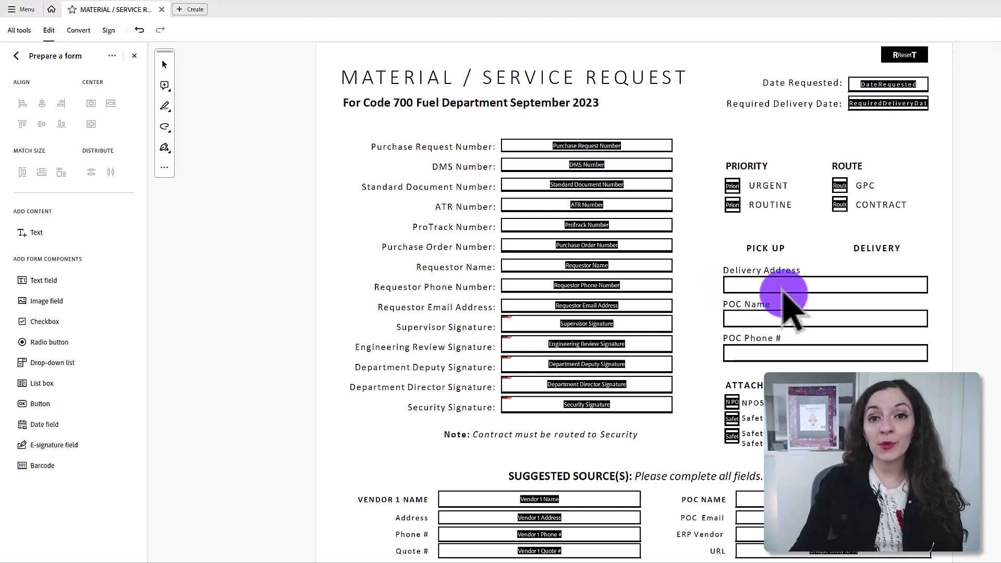
pyautogui.click(523, 147)
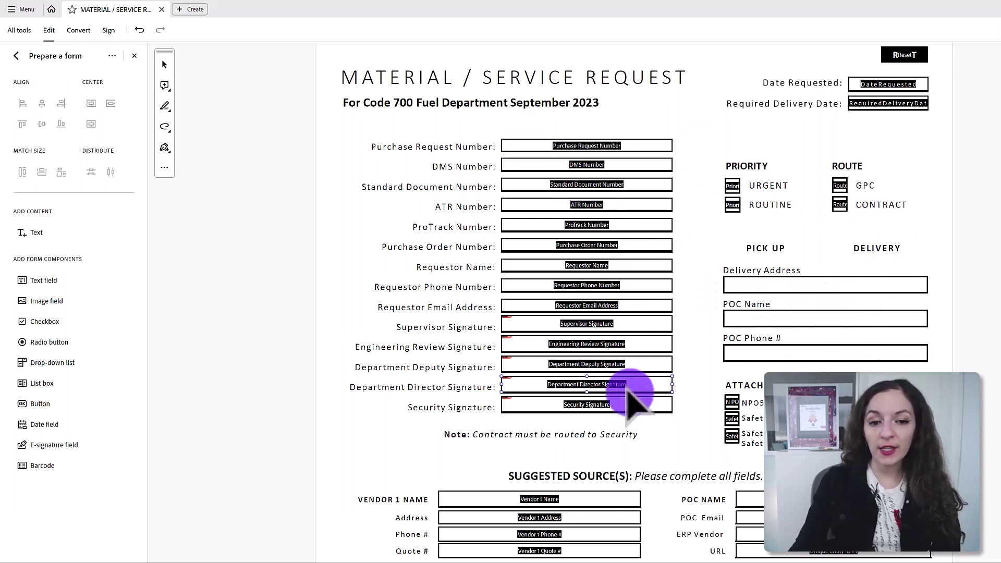
pyautogui.click(837, 366)
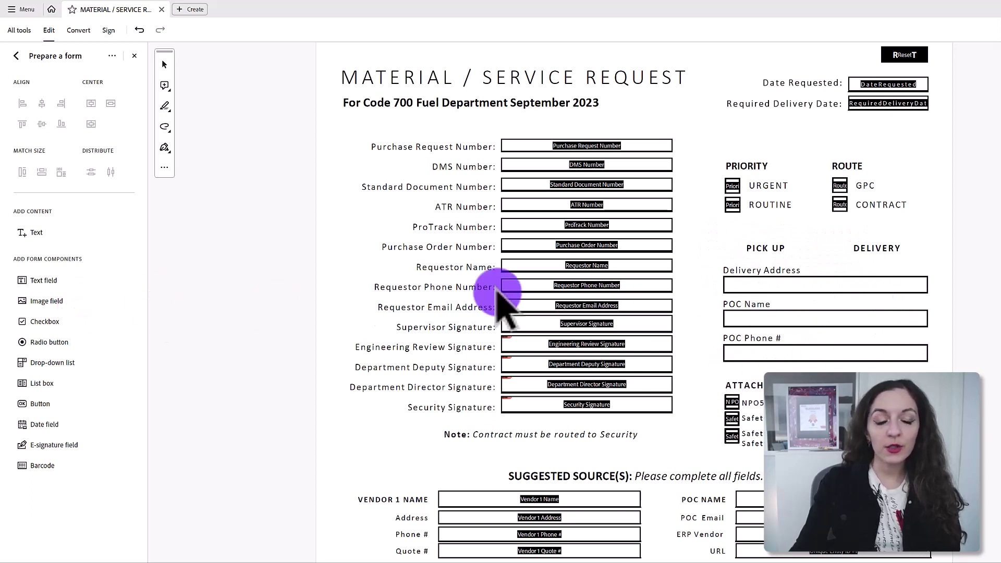
# Add a text field over each of the Delivery Address, POC Name and POC Phone # boxes.
pyautogui.click(36, 281)
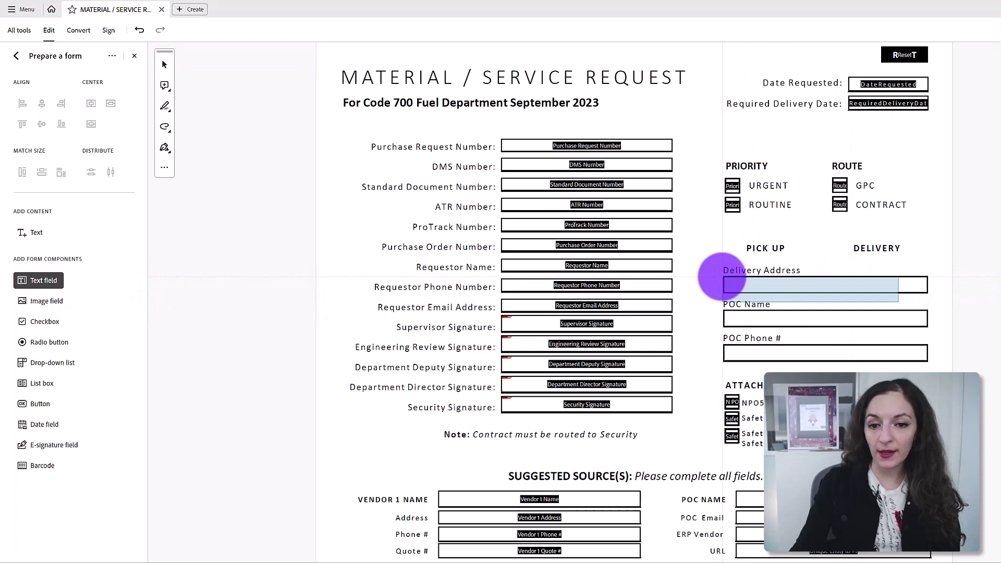
pyautogui.click(725, 279)
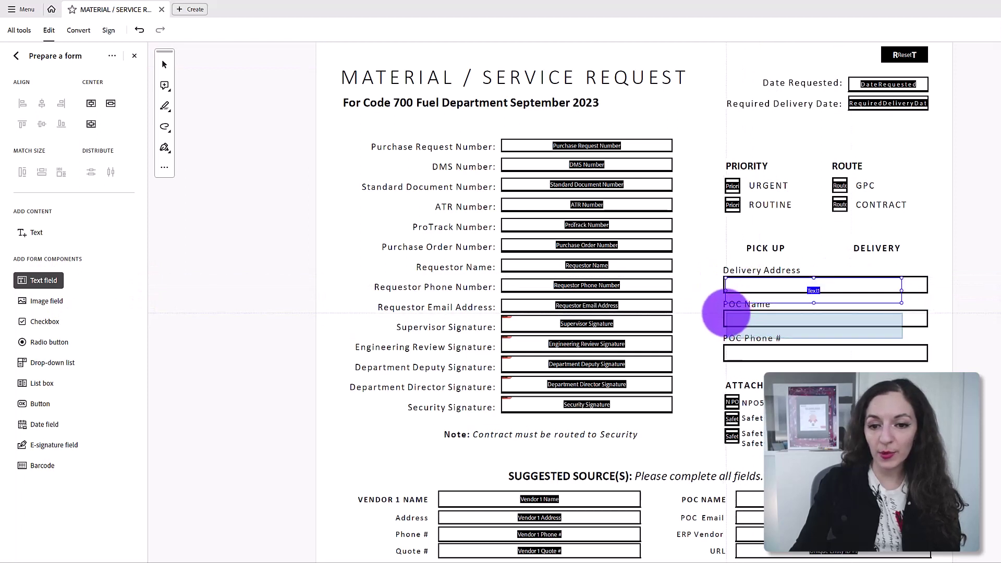
pyautogui.click(725, 311)
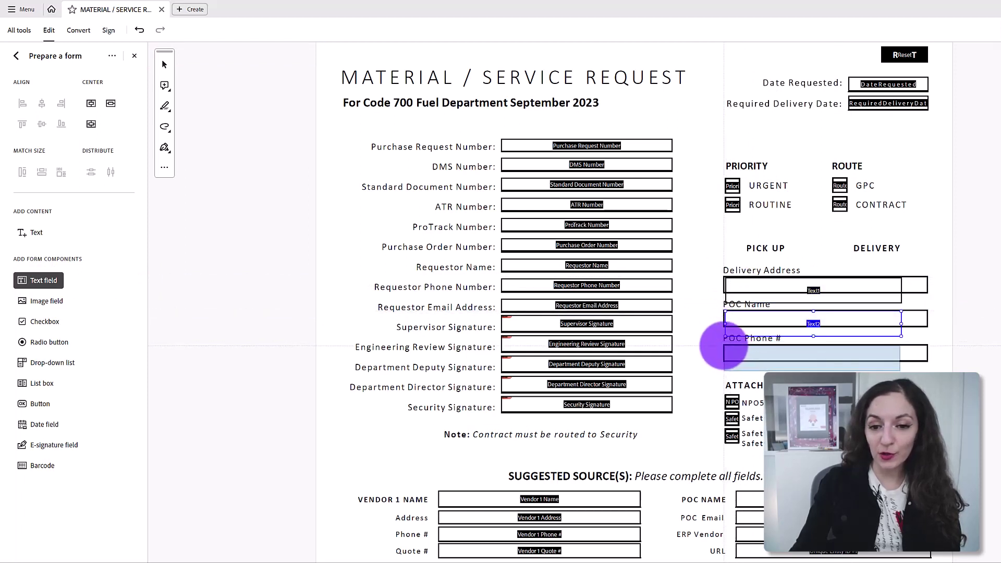
pyautogui.click(724, 346)
pyautogui.click(967, 297)
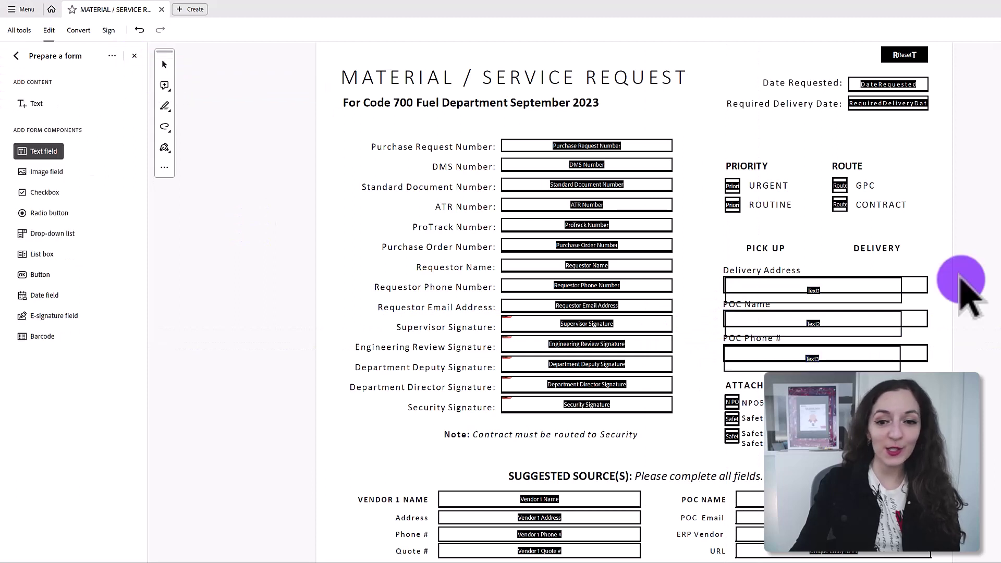
# Resize the three new text fields to fit inside the Delivery Address, POC Name and POC Phone # boxes.
pyautogui.click(900, 302)
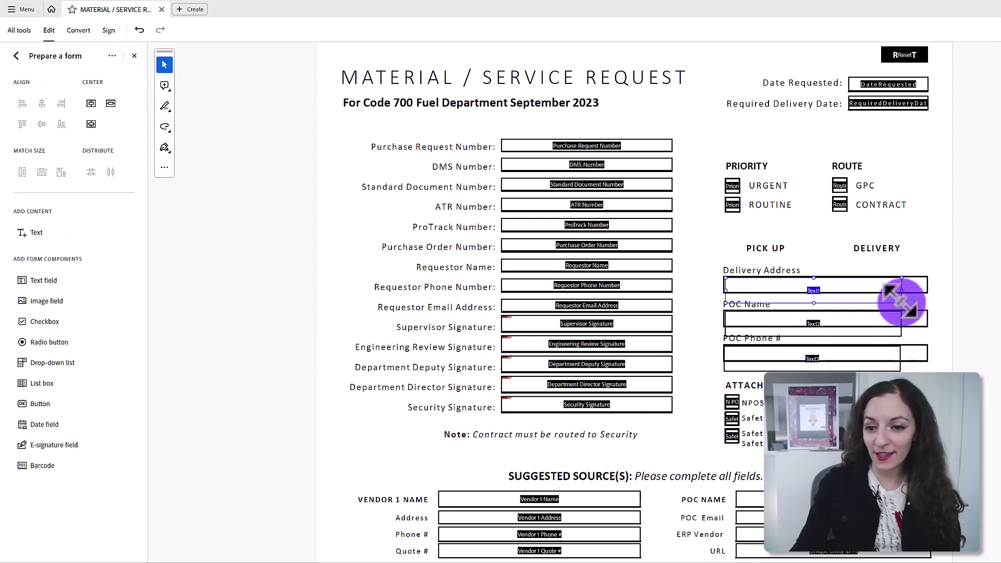
pyautogui.moveTo(901, 302); pyautogui.dragTo(927, 293)
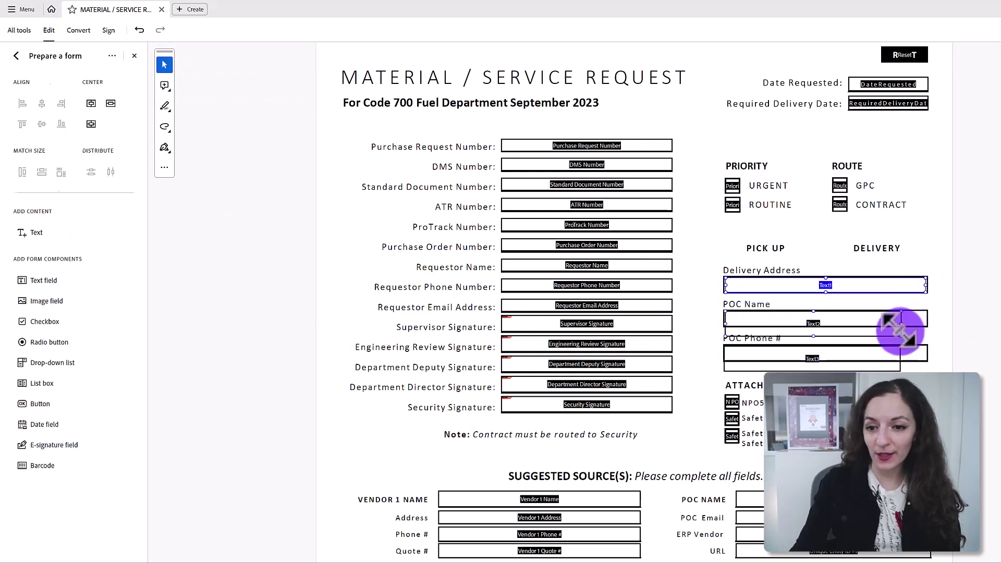
pyautogui.click(901, 336)
pyautogui.moveTo(900, 337); pyautogui.dragTo(927, 324)
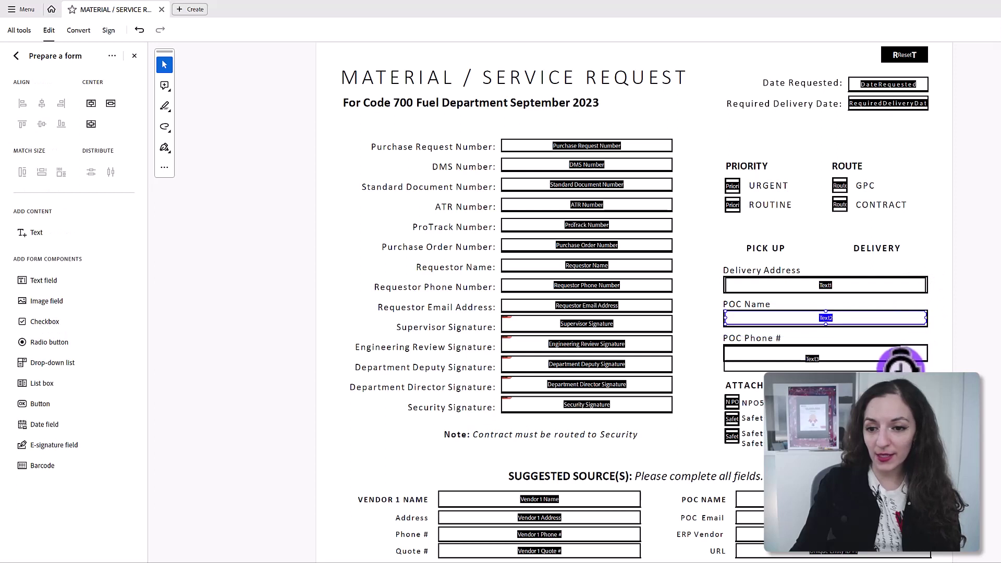
pyautogui.doubleClick(898, 366)
pyautogui.moveTo(923, 358); pyautogui.dragTo(926, 360)
pyautogui.click(655, 462)
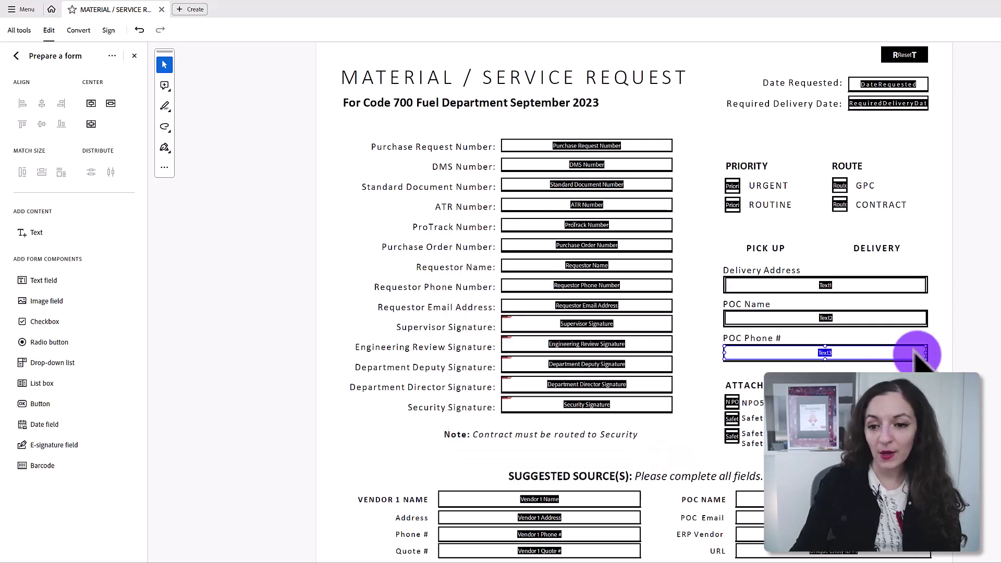
# Select the Delivery Address, POC Name and POC Phone # fields together and match their size, using Delivery Address as reference.
pyautogui.keyDown('ctrl'); pyautogui.click(897, 284); pyautogui.keyUp('ctrl')
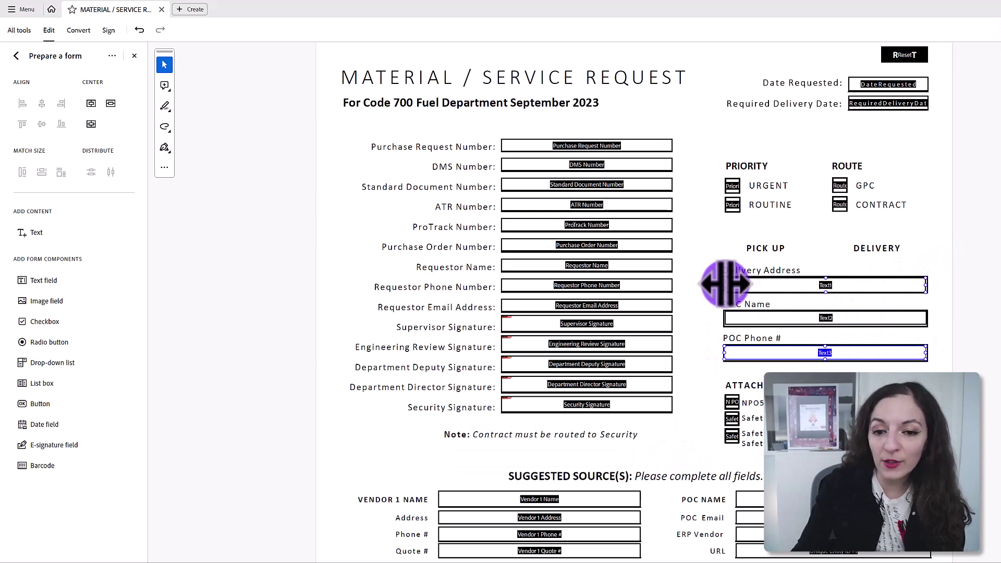
pyautogui.keyDown('ctrl'); pyautogui.click(823, 321); pyautogui.keyUp('ctrl')
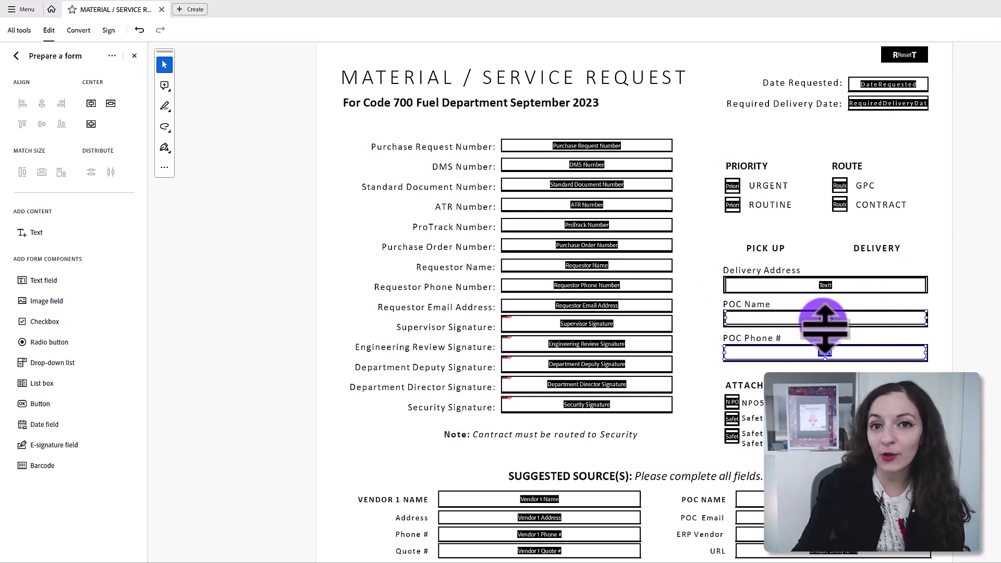
pyautogui.keyDown('ctrl'); pyautogui.click(759, 319); pyautogui.keyUp('ctrl')
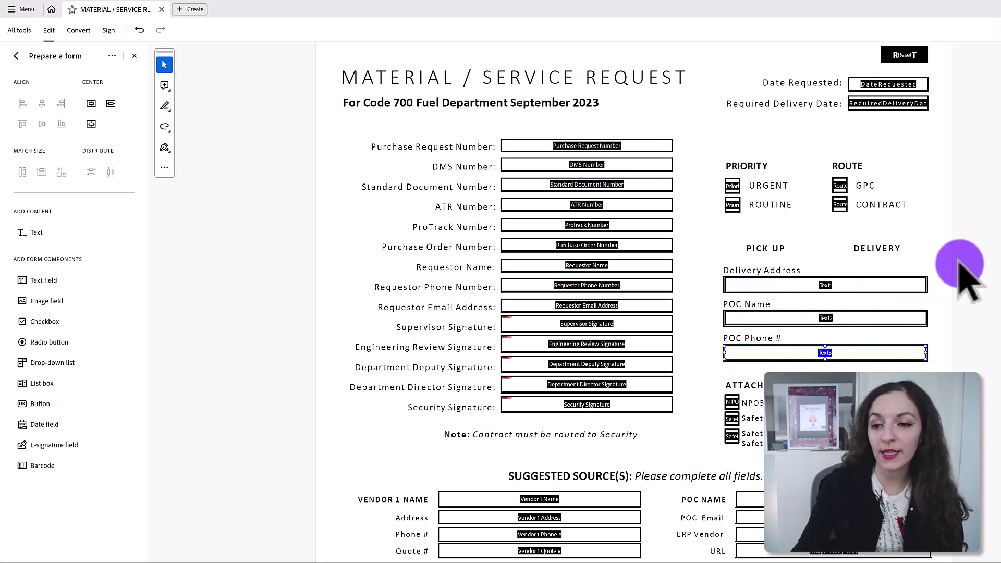
pyautogui.moveTo(962, 261); pyautogui.dragTo(701, 372)
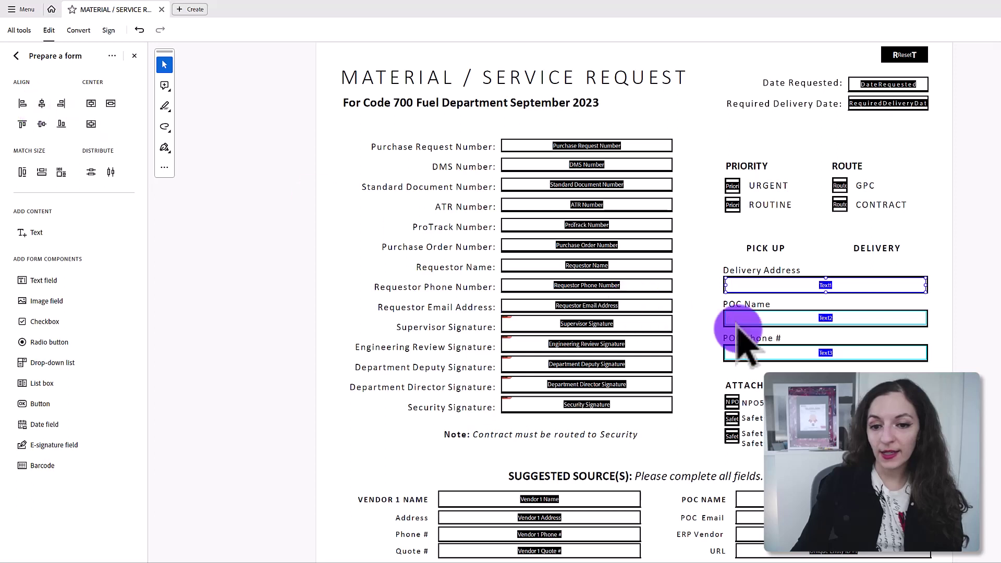
pyautogui.keyDown('shift'); pyautogui.click(791, 316); pyautogui.keyUp('shift')
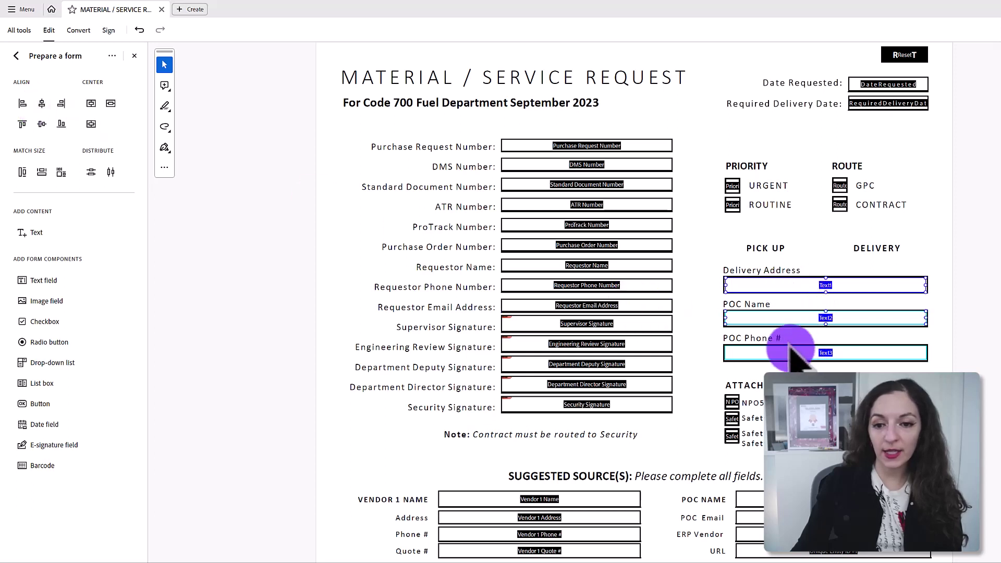
pyautogui.click(829, 355)
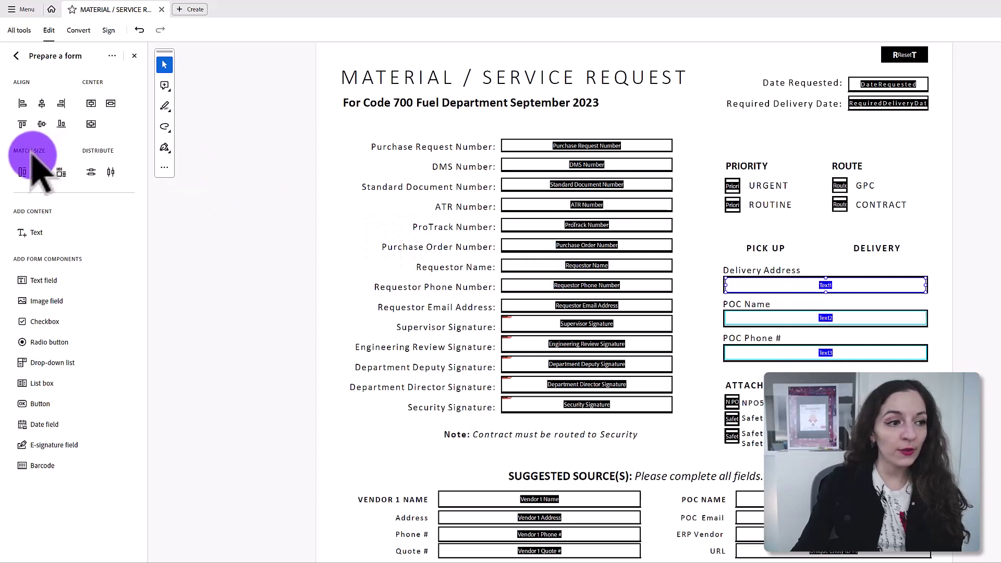
pyautogui.click(40, 171)
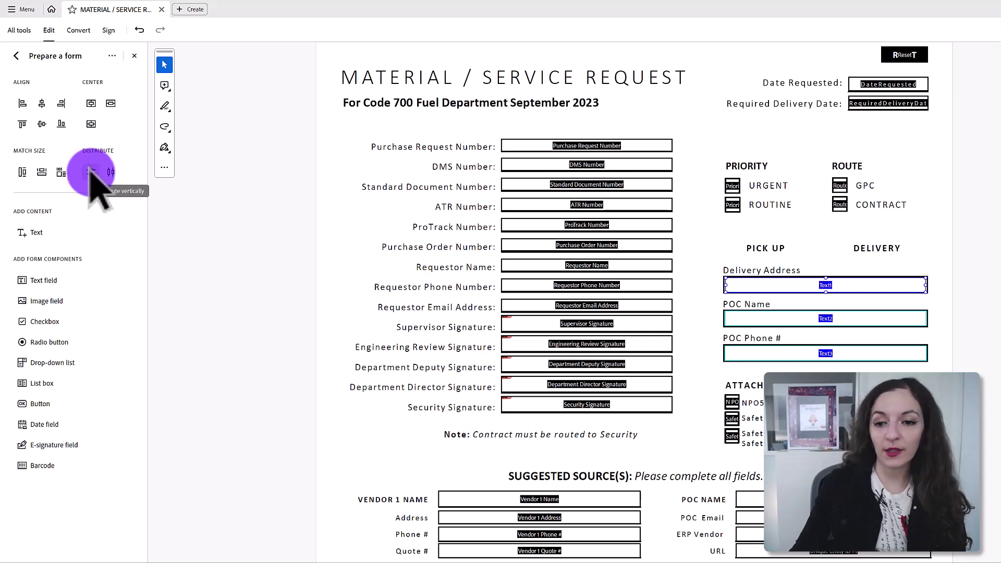
# Distribute the Delivery Address, POC Name and POC Phone # fields vertically and clear the selection.
pyautogui.keyDown('shift'); pyautogui.click(797, 321); pyautogui.keyUp('shift')
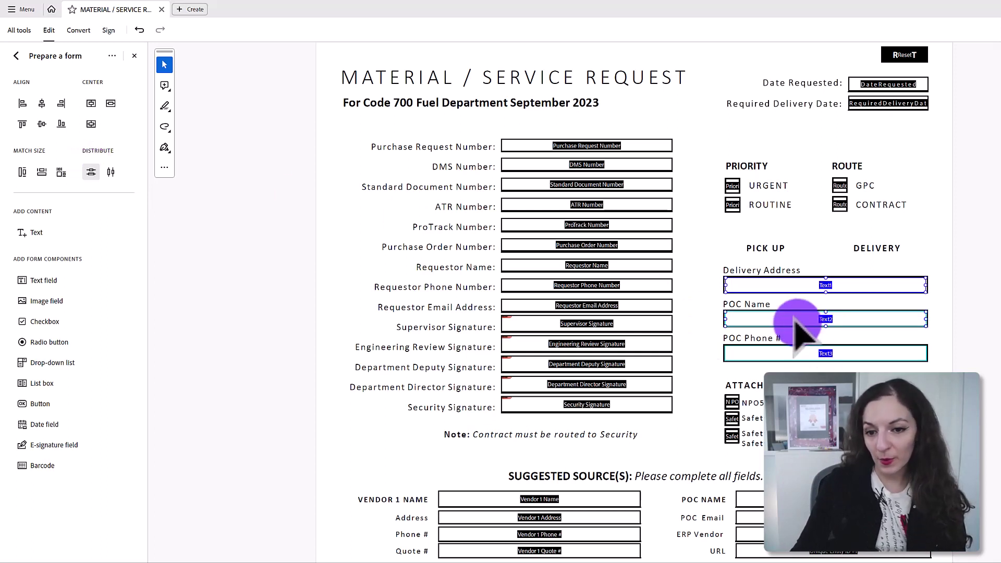
pyautogui.click(965, 315)
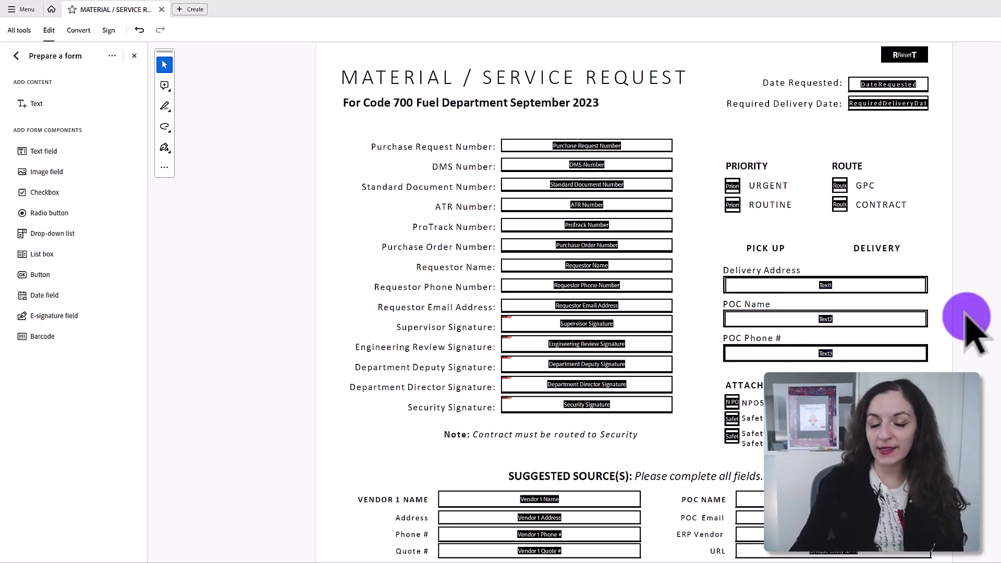
pyautogui.click(959, 308)
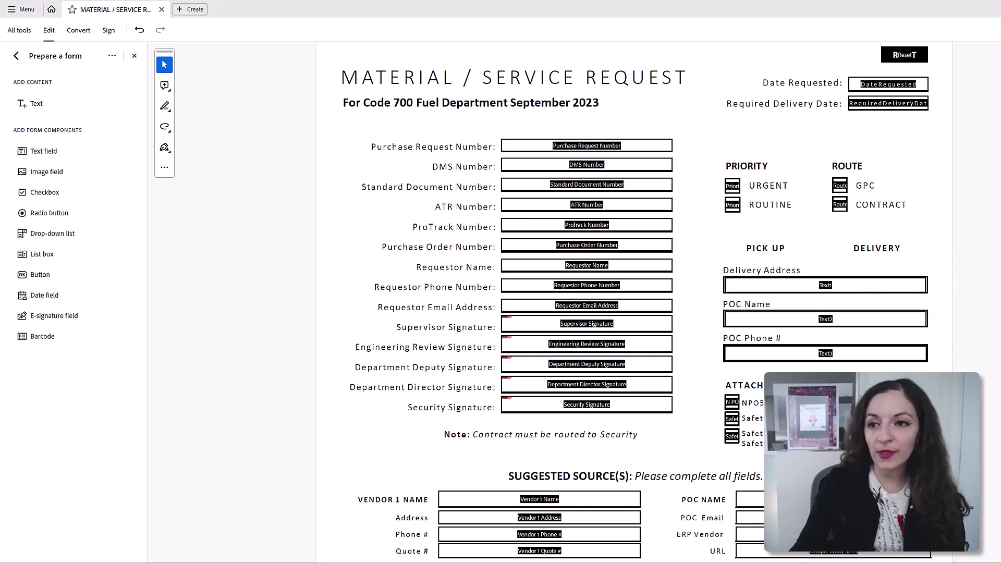
# Leave form editing and test text entry in the POC Name and POC Phone # fields.
pyautogui.click(15, 56)
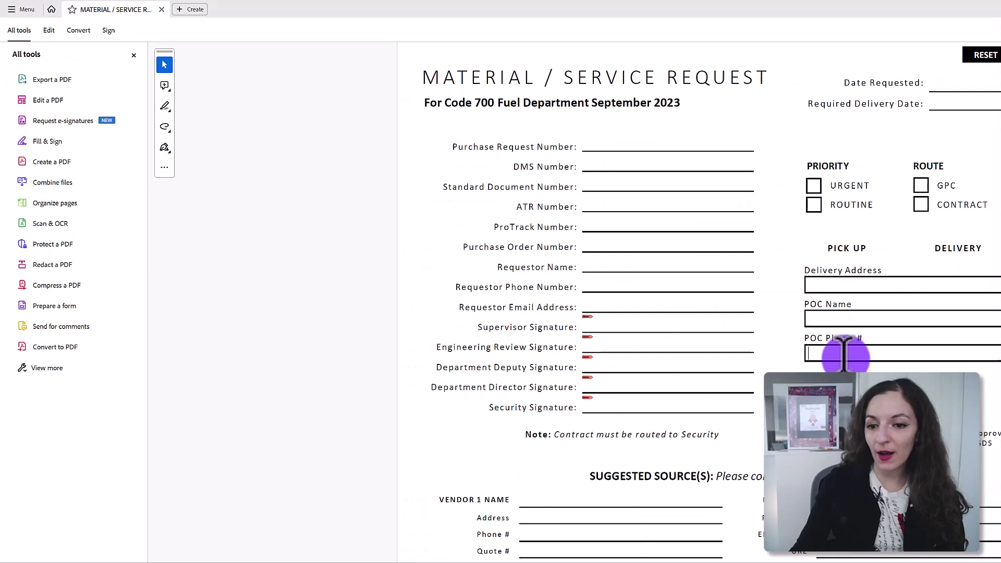
pyautogui.click(834, 317)
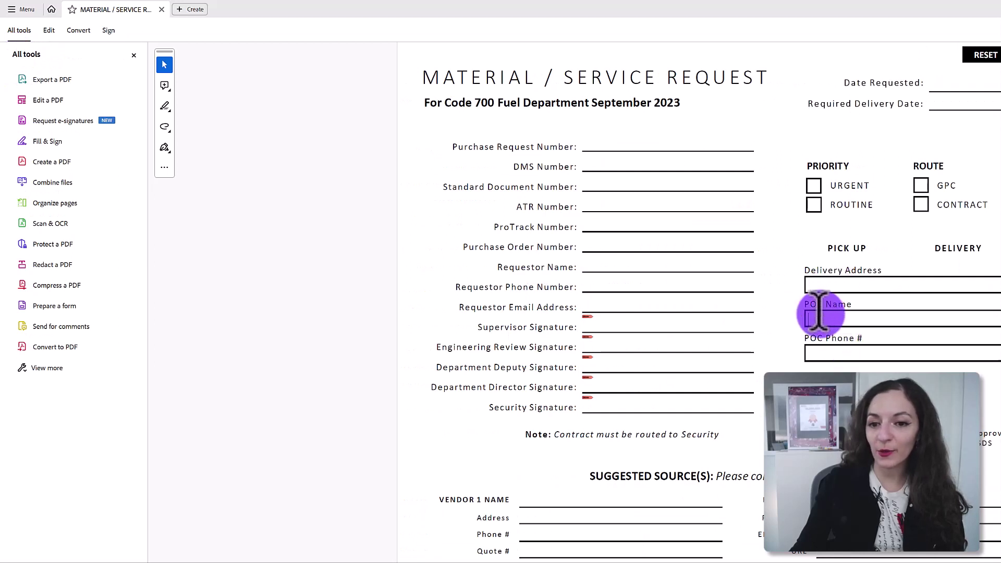
pyautogui.click(822, 346)
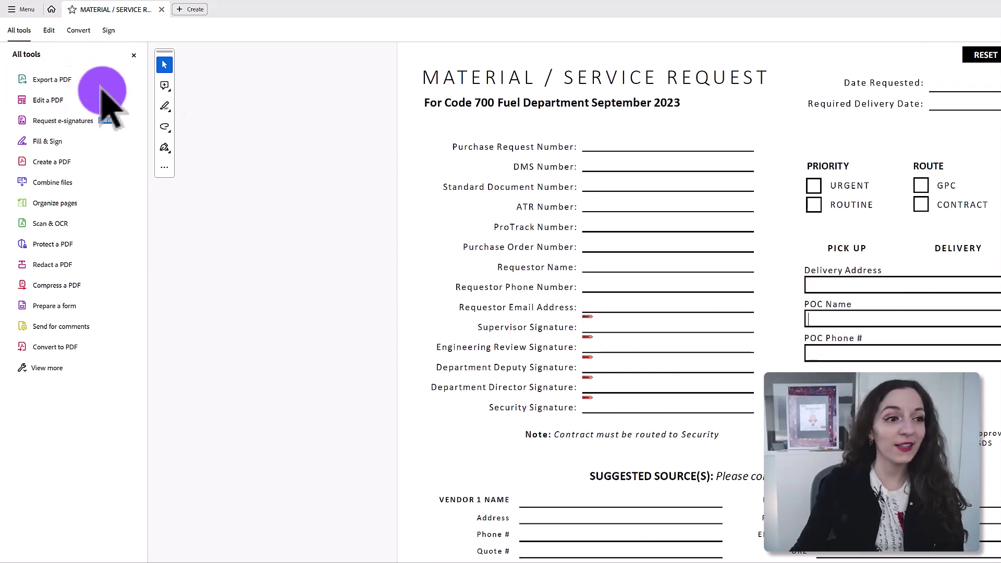
# Return to form preparation and add one checkbox before PICK UP and another before DELIVERY.
pyautogui.click(46, 308)
pyautogui.click(870, 348)
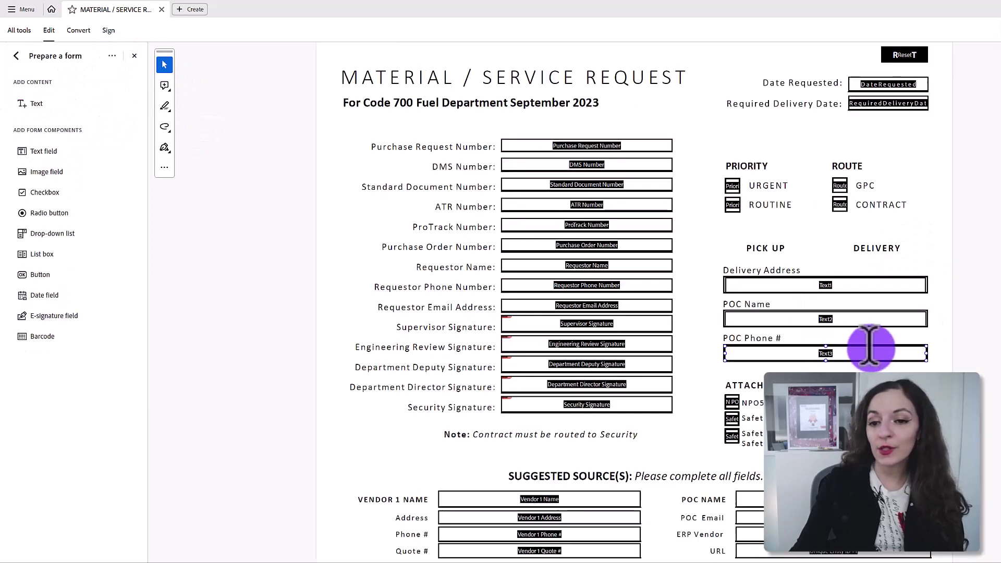
pyautogui.click(723, 260)
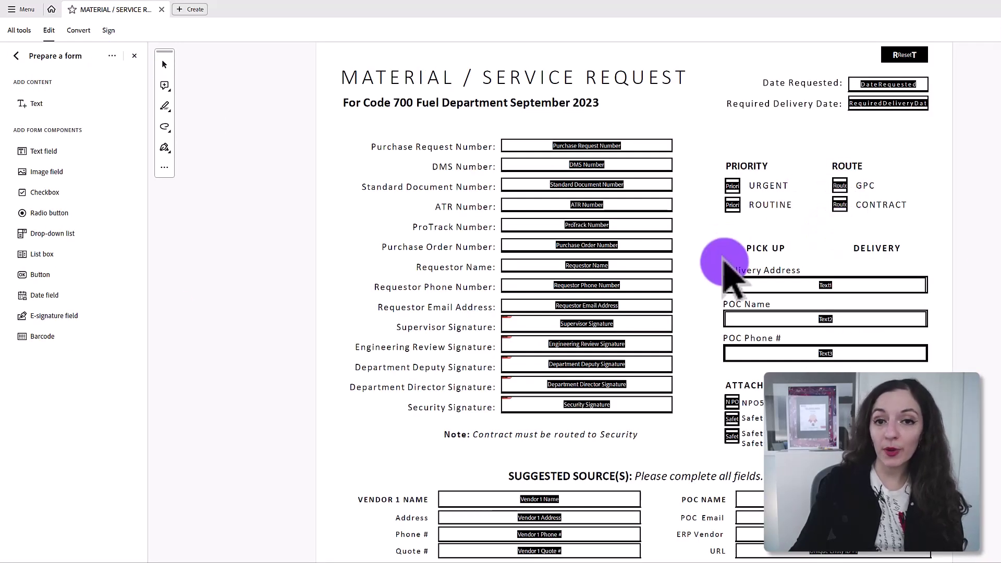
pyautogui.click(42, 192)
pyautogui.click(727, 249)
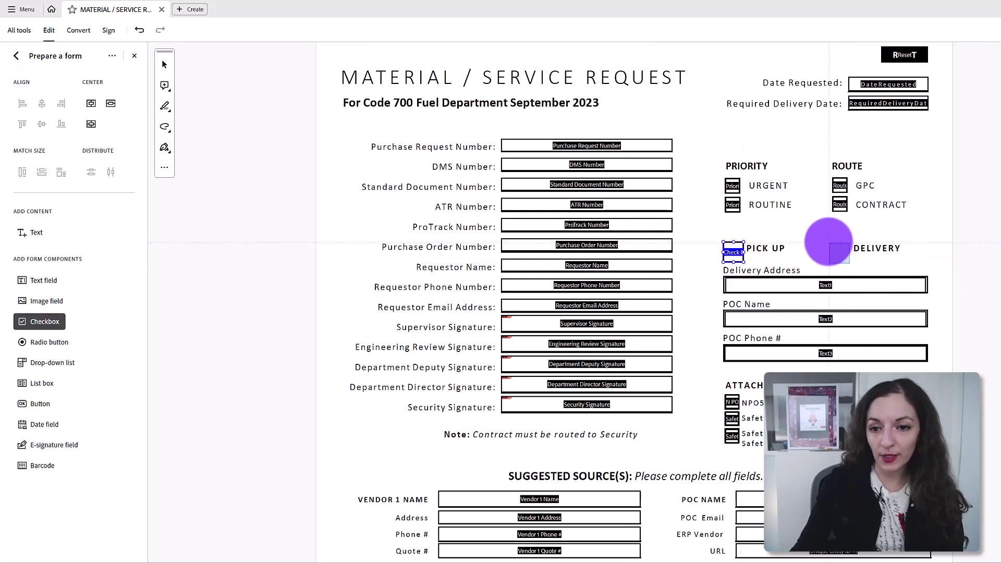
pyautogui.click(833, 249)
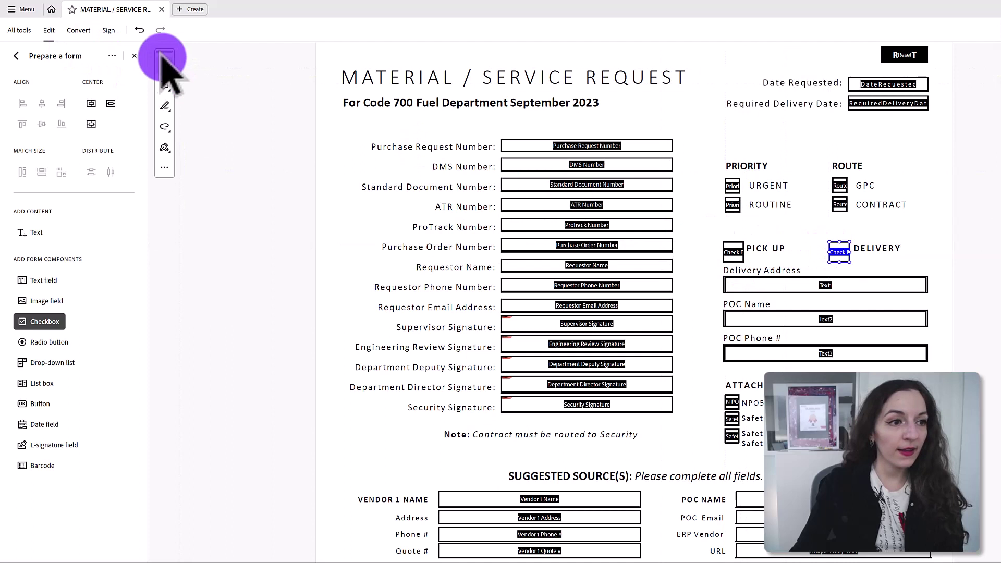
# Shrink the PICK UP and DELIVERY checkboxes to roughly the size of the PRIORITY and ROUTE checkboxes.
pyautogui.click(164, 63)
pyautogui.click(735, 255)
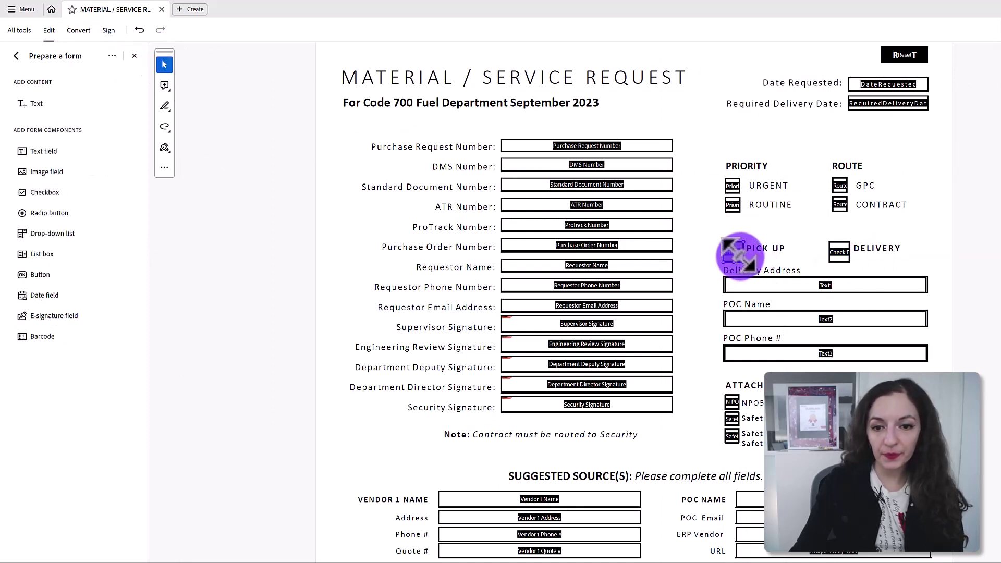
pyautogui.click(839, 251)
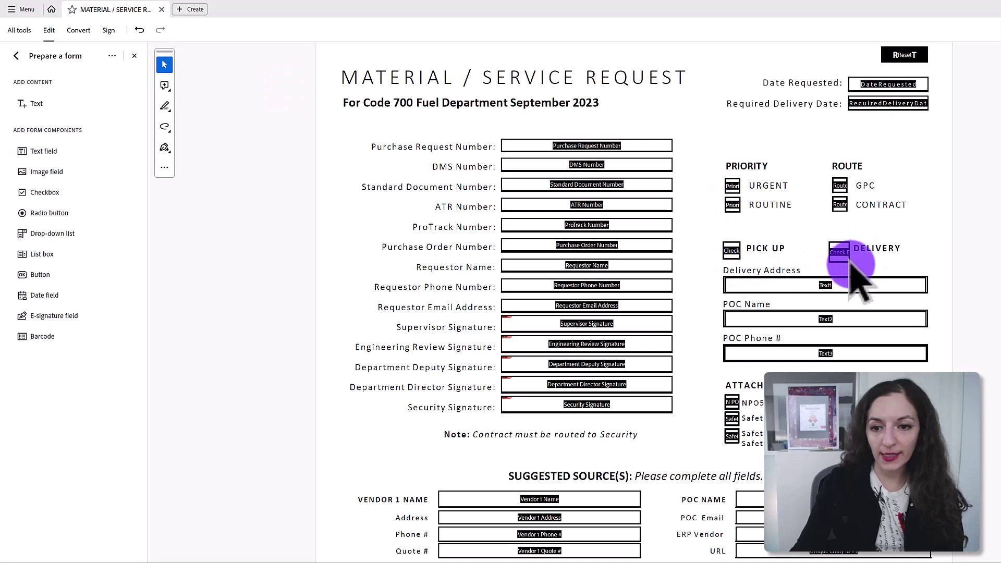
pyautogui.click(848, 261)
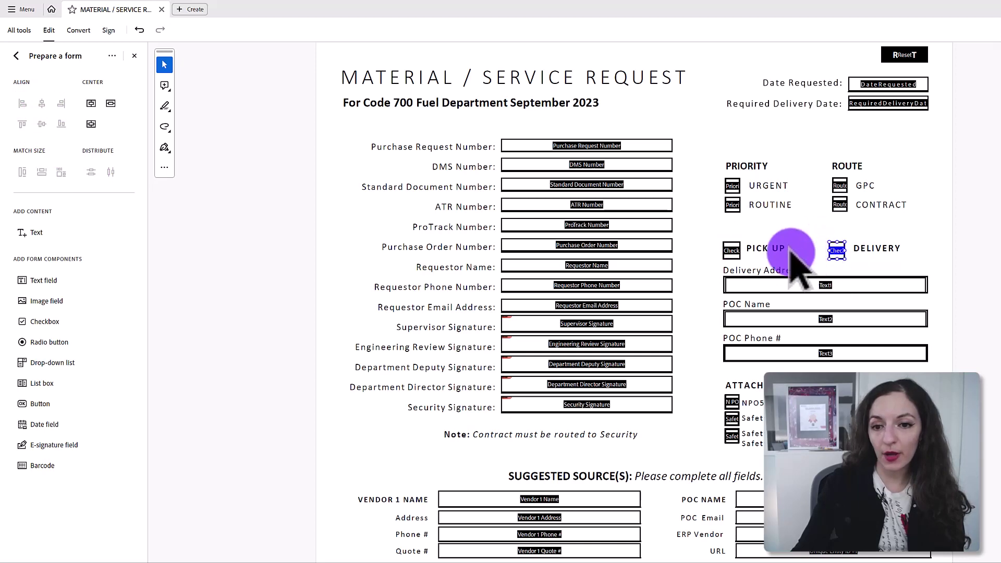
# Select the PICK UP and DELIVERY checkboxes together and align their middles on one horizontal line.
pyautogui.doubleClick(837, 246)
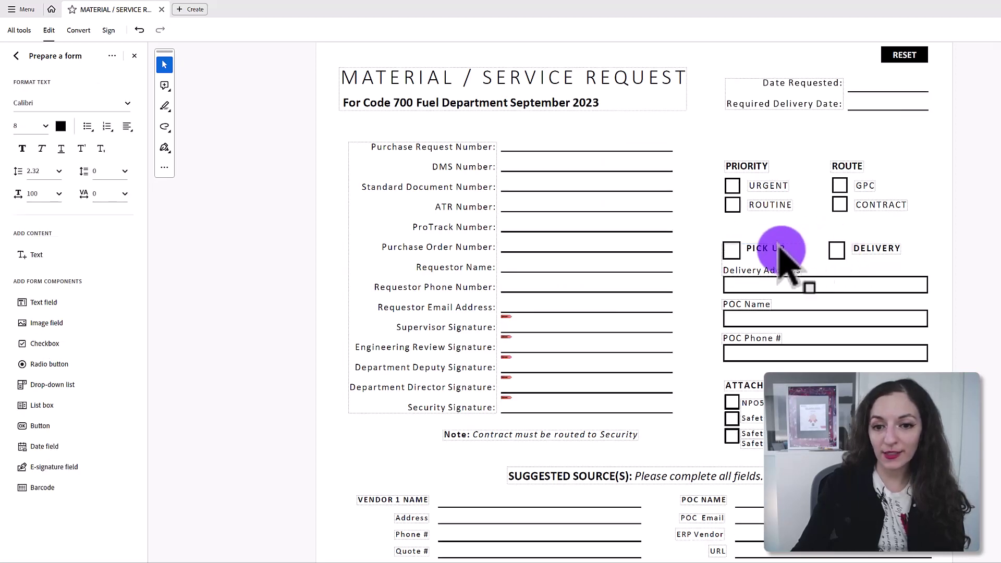
pyautogui.moveTo(717, 229); pyautogui.dragTo(853, 264)
pyautogui.click(42, 124)
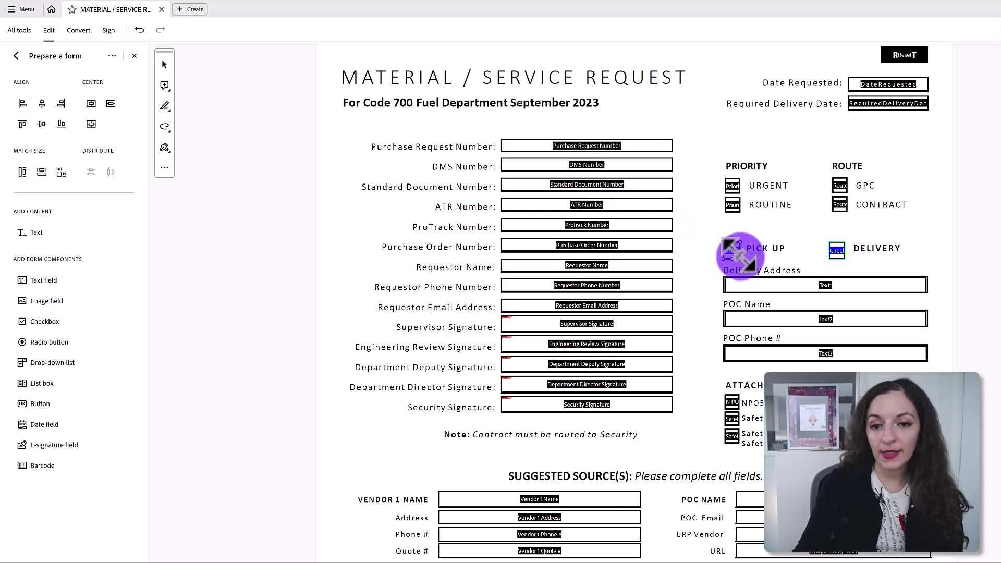
pyautogui.click(838, 254)
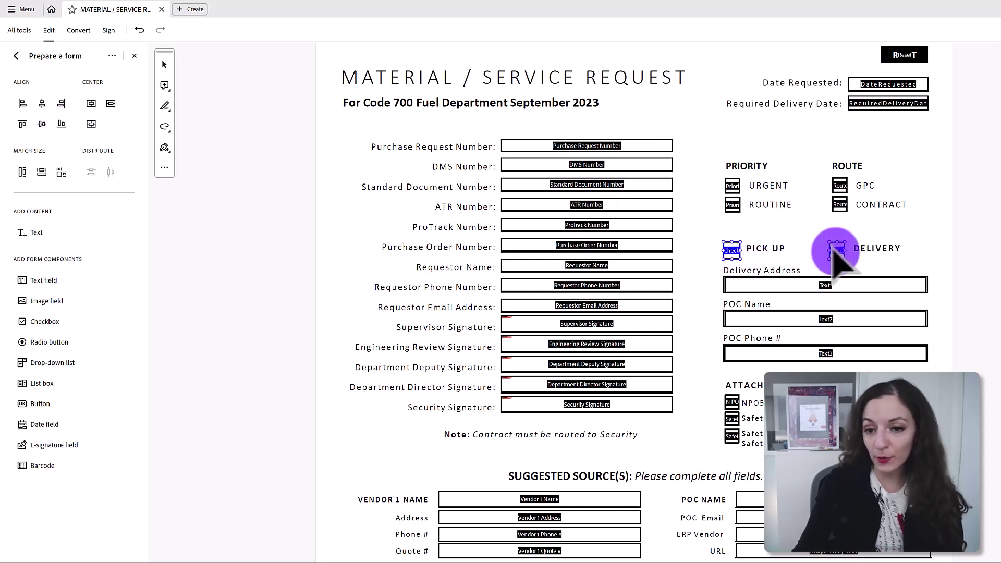
# Match the PICK UP and DELIVERY checkbox widths, and align PICK UP with the URGENT and ROUTINE checkboxes on one vertical center line.
pyautogui.click(41, 172)
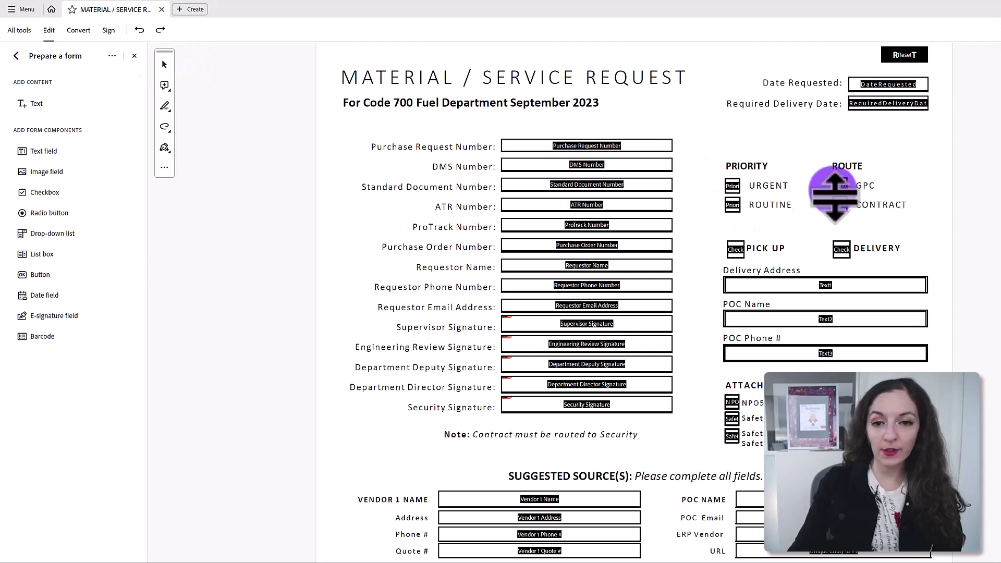
pyautogui.moveTo(717, 168); pyautogui.dragTo(751, 268)
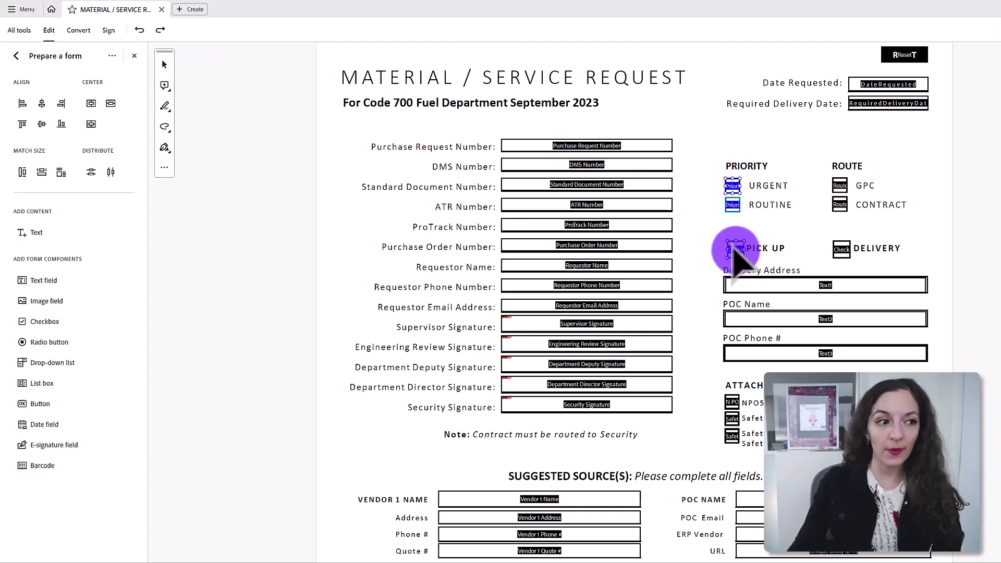
pyautogui.keyDown('ctrl'); pyautogui.click(735, 249); pyautogui.keyUp('ctrl')
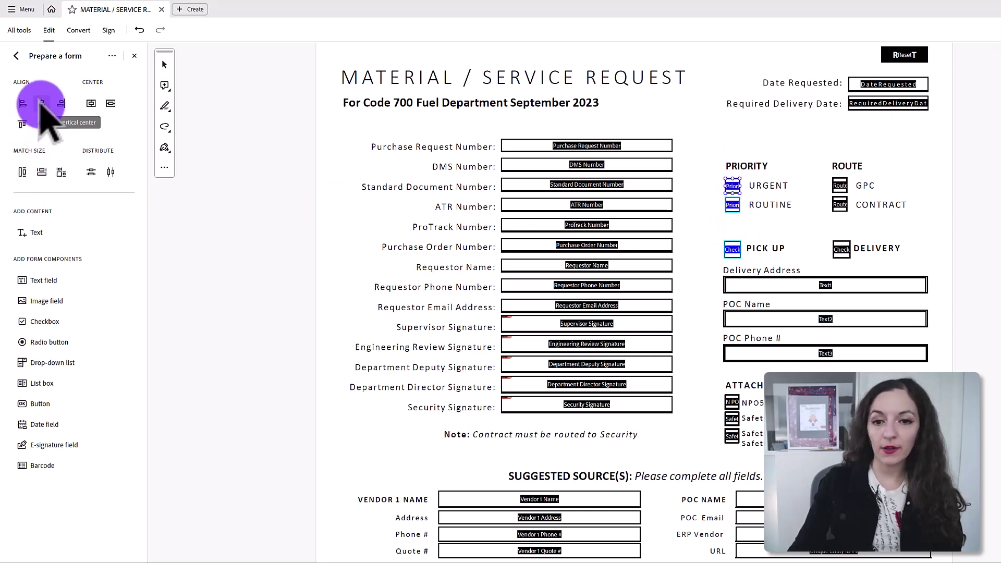
pyautogui.click(731, 247)
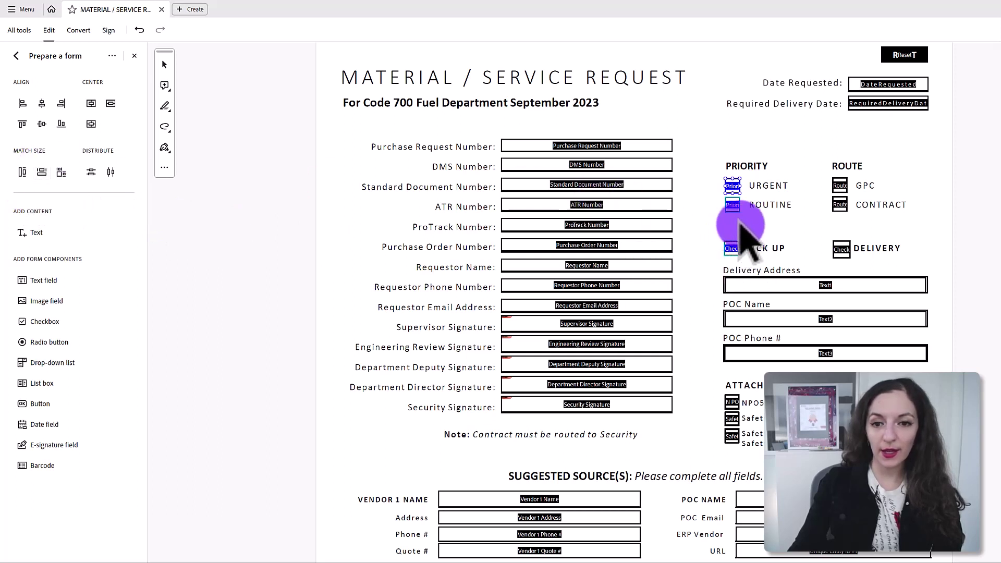
pyautogui.click(42, 103)
pyautogui.click(804, 241)
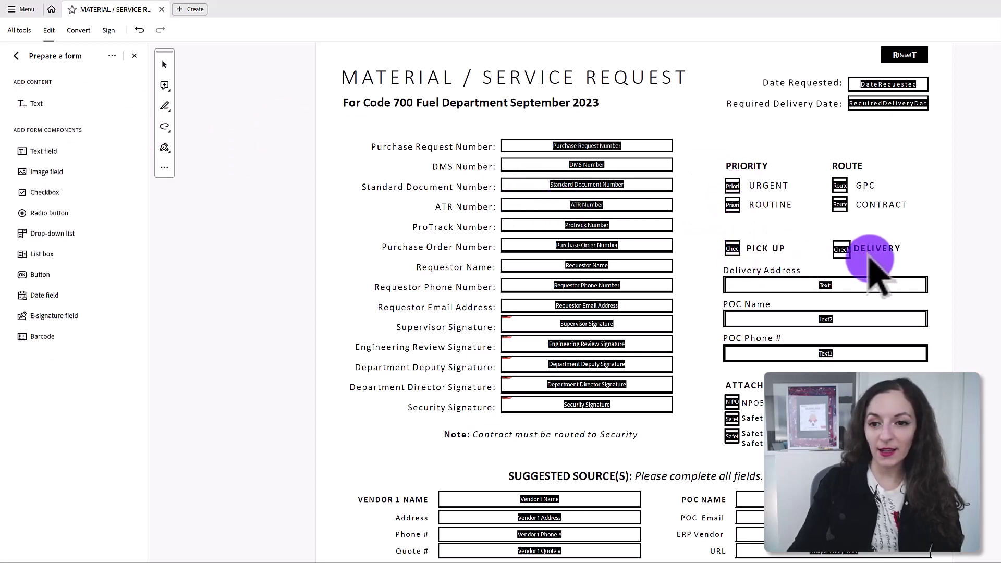
# Select the Delivery Address, POC Name and POC Phone # text fields together and distribute them evenly in the vertical direction.
pyautogui.click(842, 251)
pyautogui.click(811, 240)
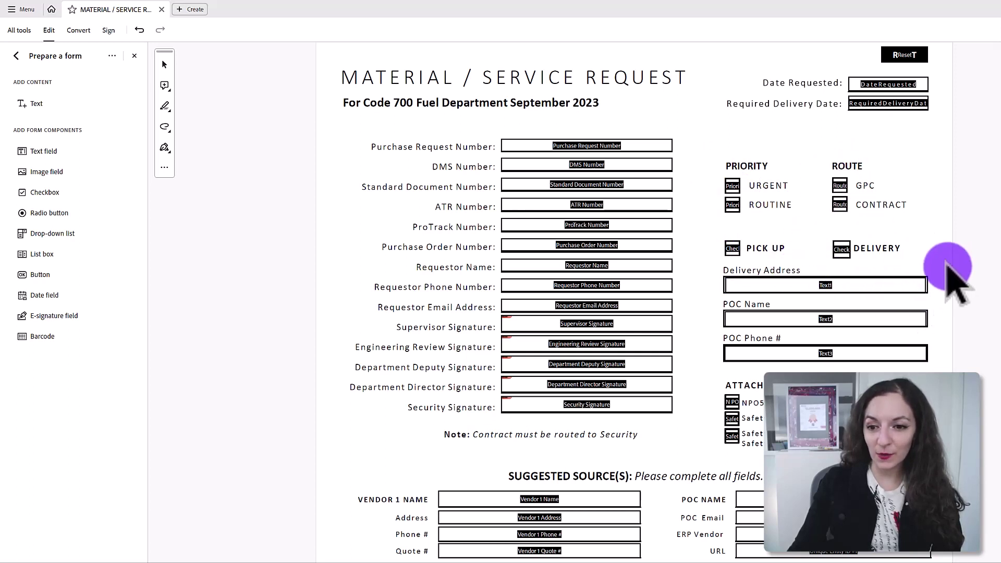
pyautogui.click(923, 284)
pyautogui.click(661, 272)
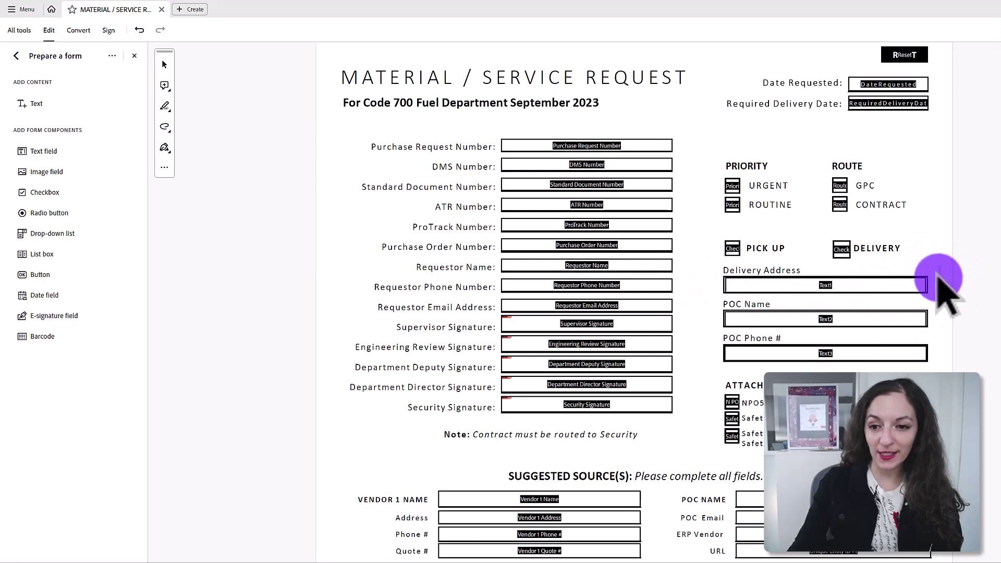
pyautogui.moveTo(939, 266); pyautogui.dragTo(704, 374)
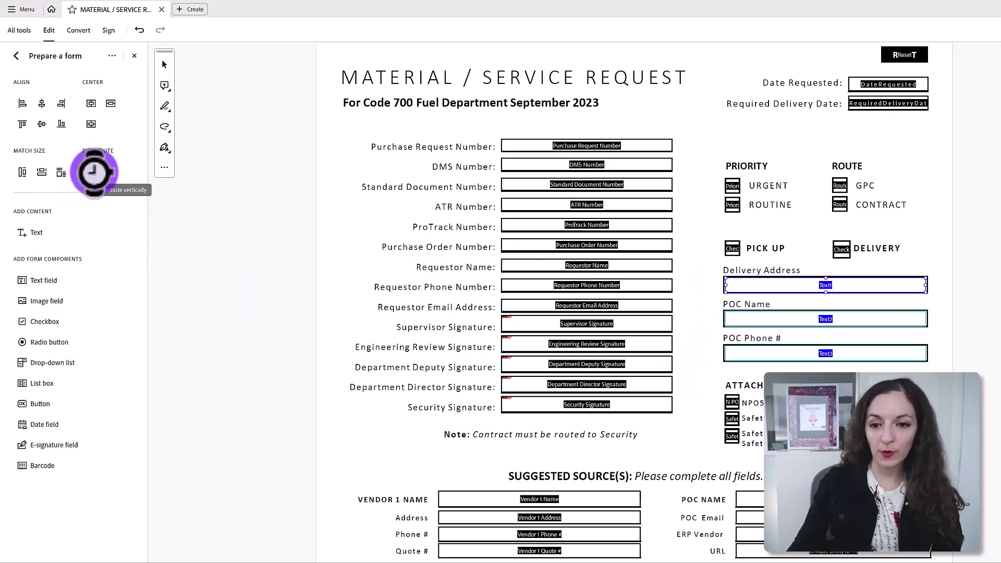
pyautogui.click(736, 322)
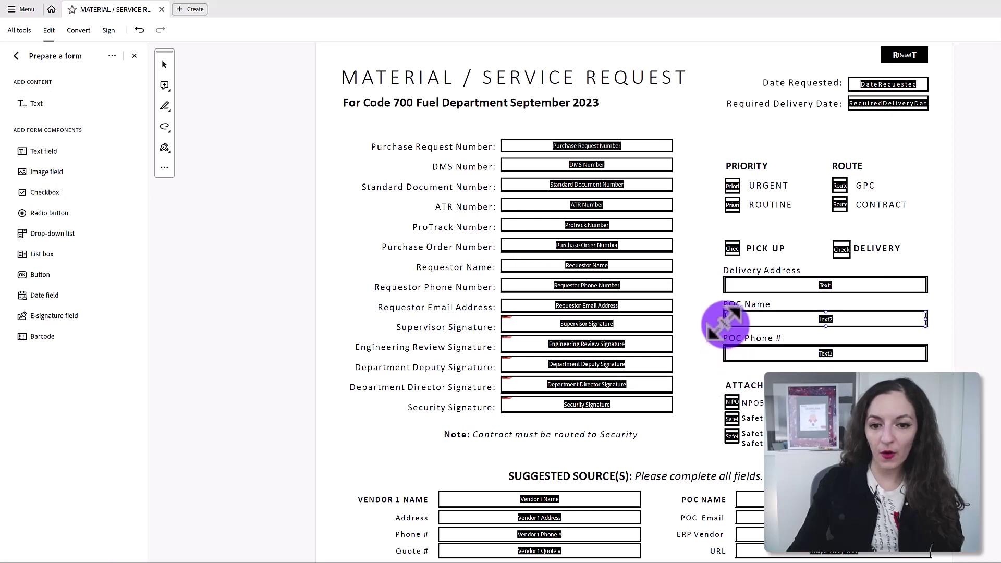
pyautogui.click(984, 302)
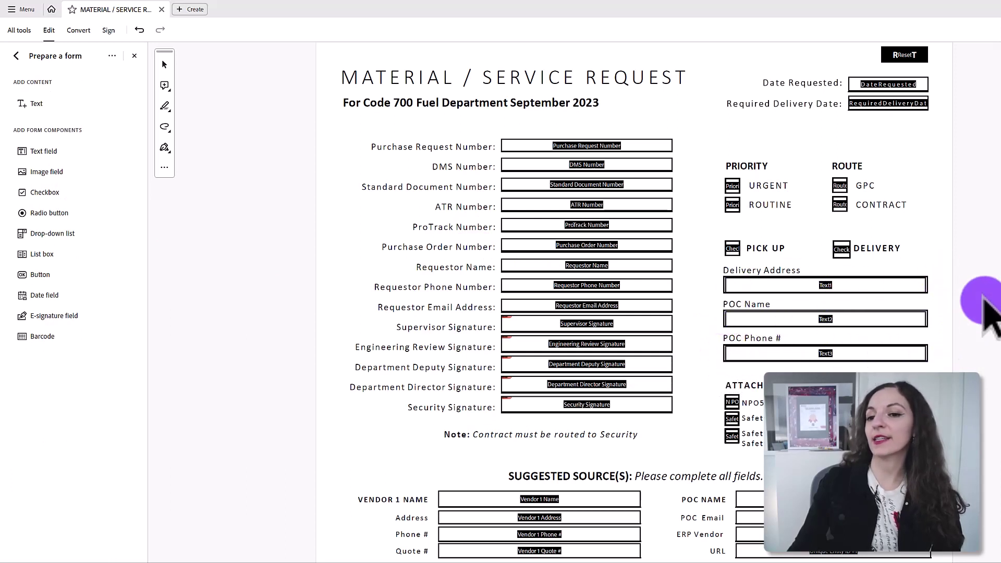
# Leave form editing and test the PICK UP and DELIVERY checkboxes and the Delivery Address field.
pyautogui.click(18, 56)
pyautogui.click(871, 284)
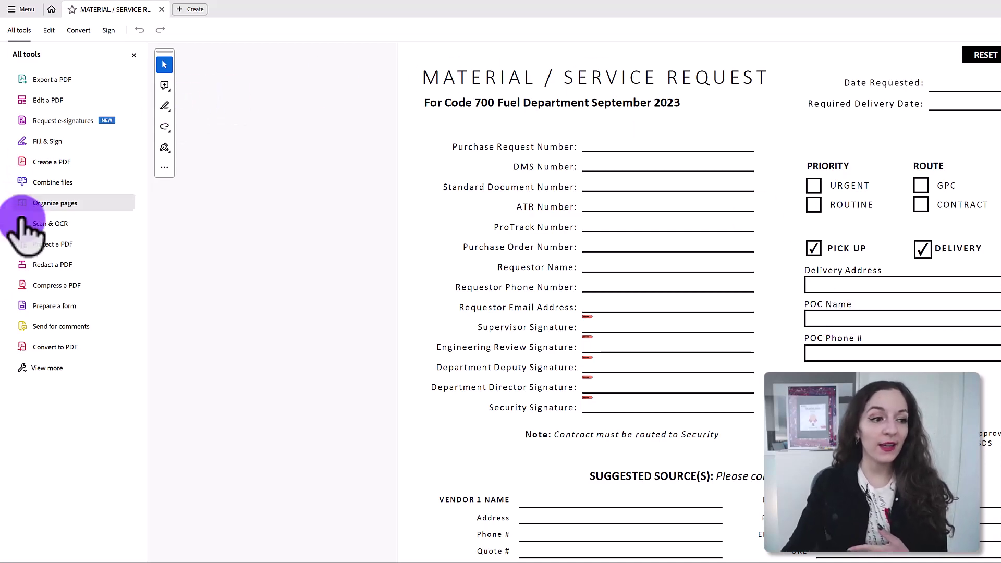
# Return to form preparation and select the Delivery Address, POC Name and POC Phone # text fields together.
pyautogui.click(86, 306)
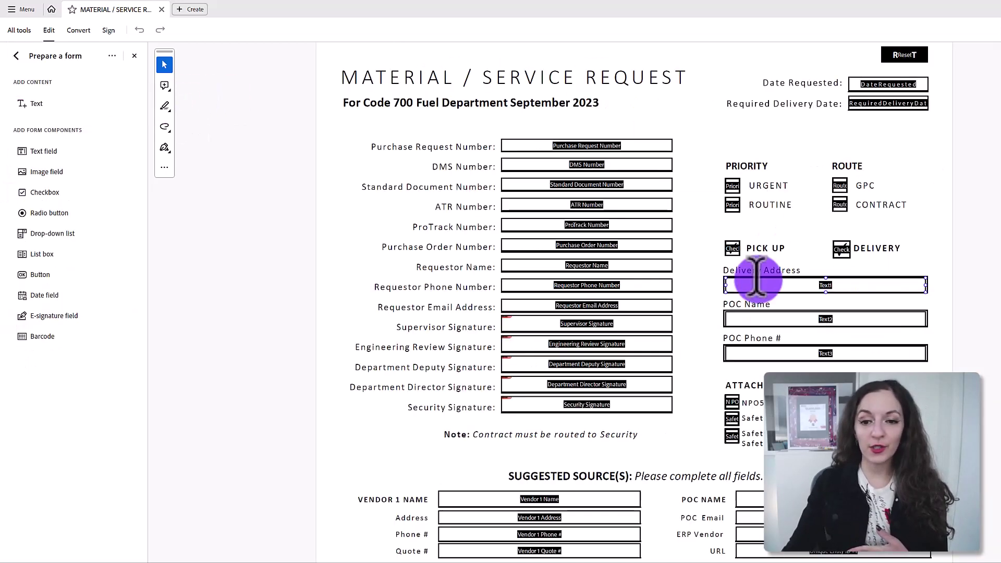
pyautogui.moveTo(950, 268); pyautogui.dragTo(719, 371)
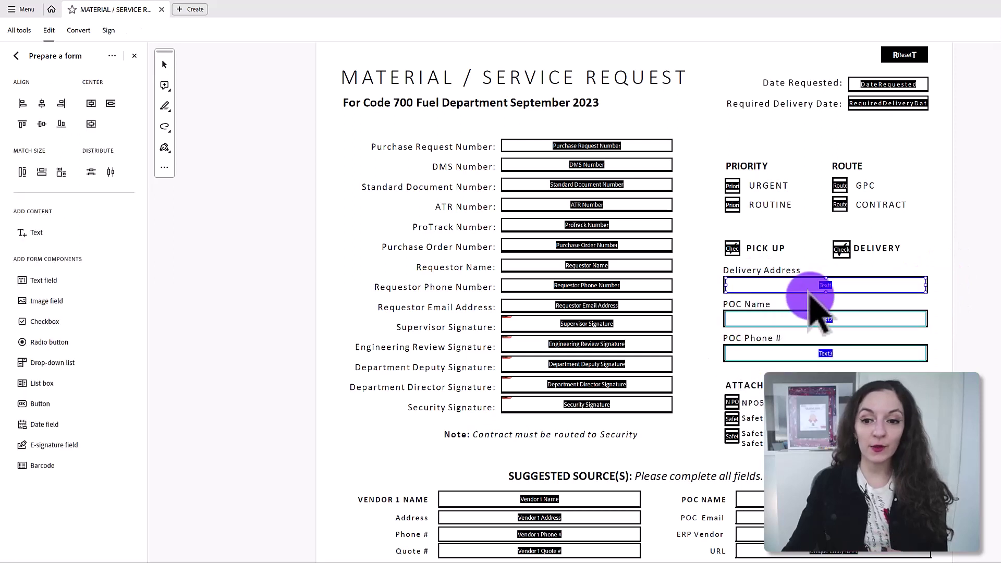